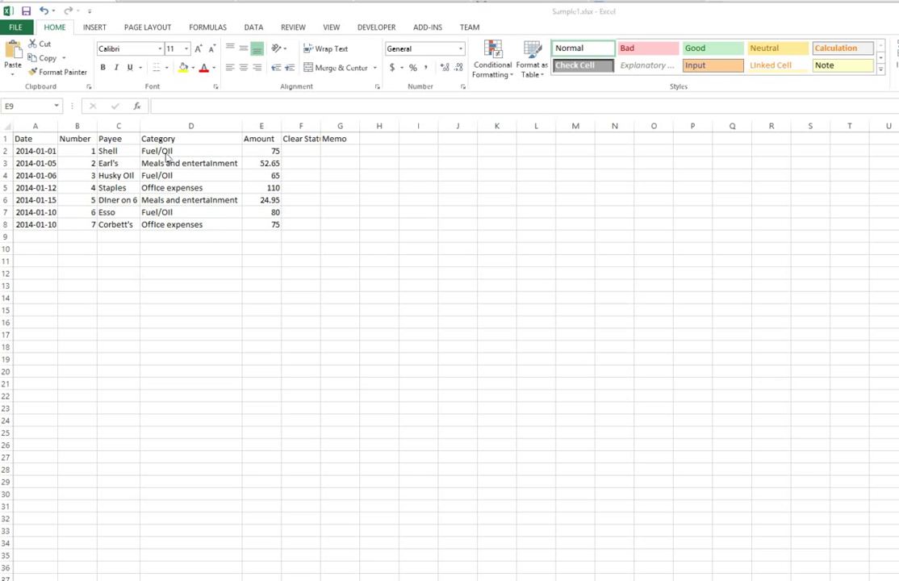
Enter Fuel/Oil in Category cell D9, then clear it and select the Fuel/Oil entry in D7.
left_click(182, 234)
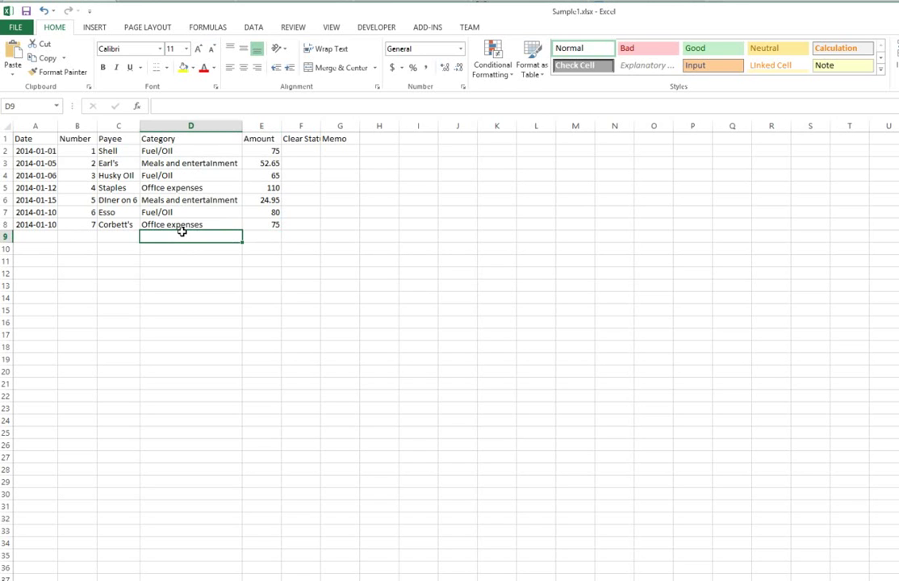
type("Fuel/Oil")
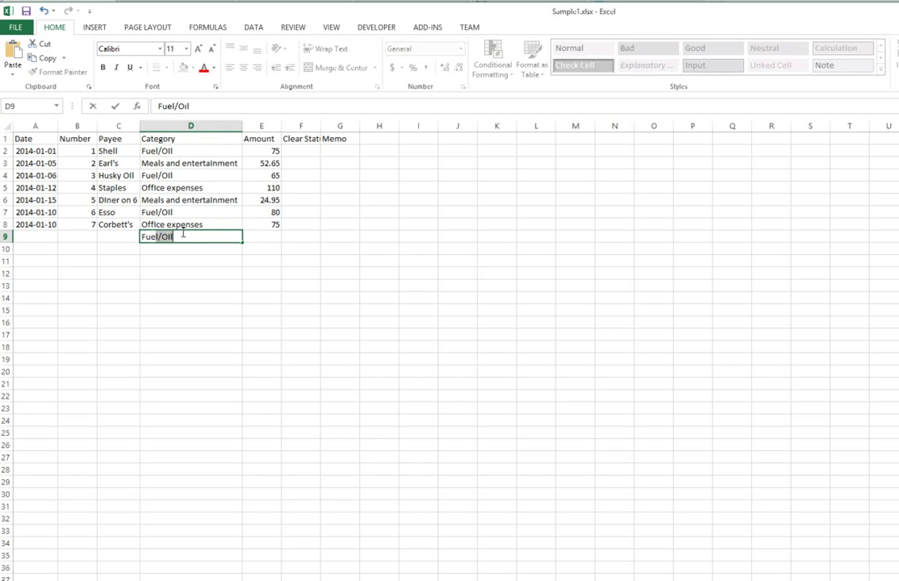
key("Return")
left_click(182, 233)
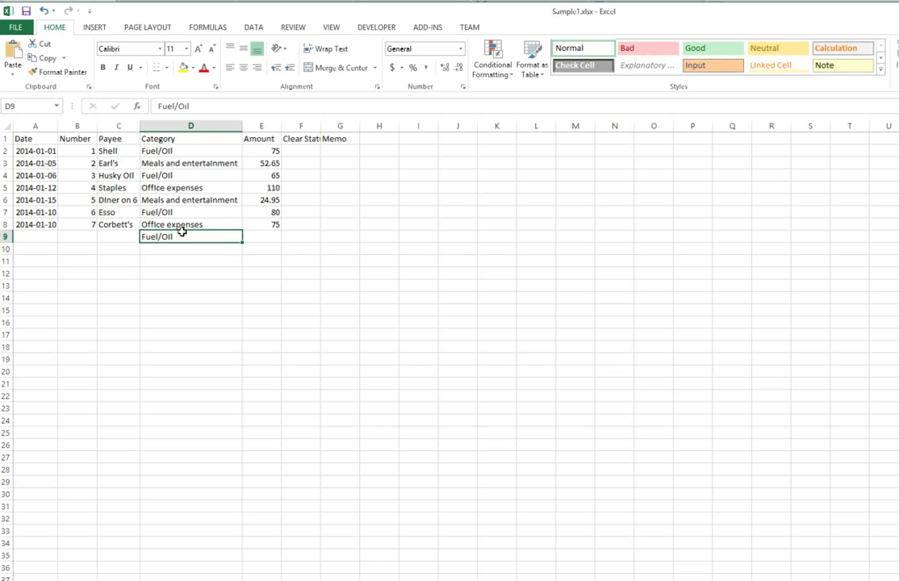
key("Delete")
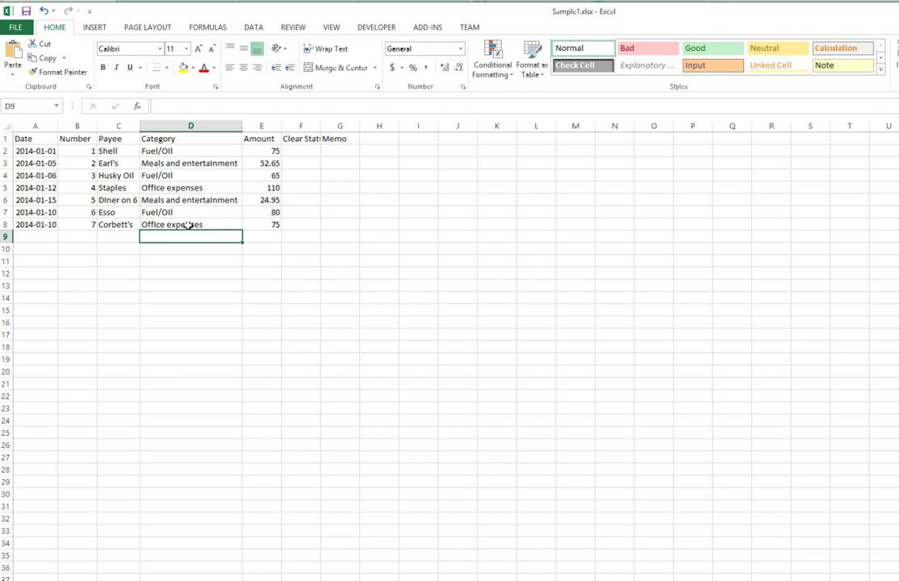
left_click(182, 212)
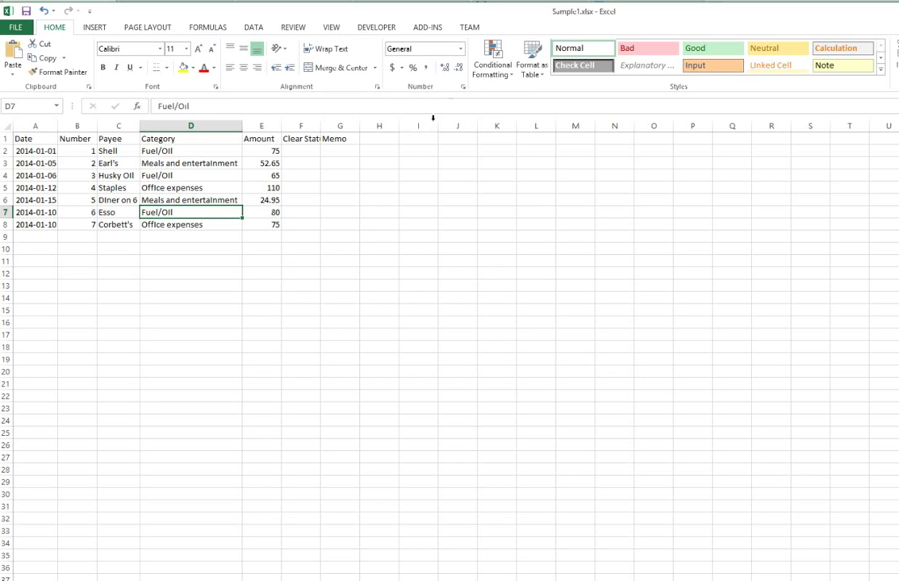
Launch XL2QIF's Save to QIF from Add-ins and move the converter window off the table.
left_click(429, 28)
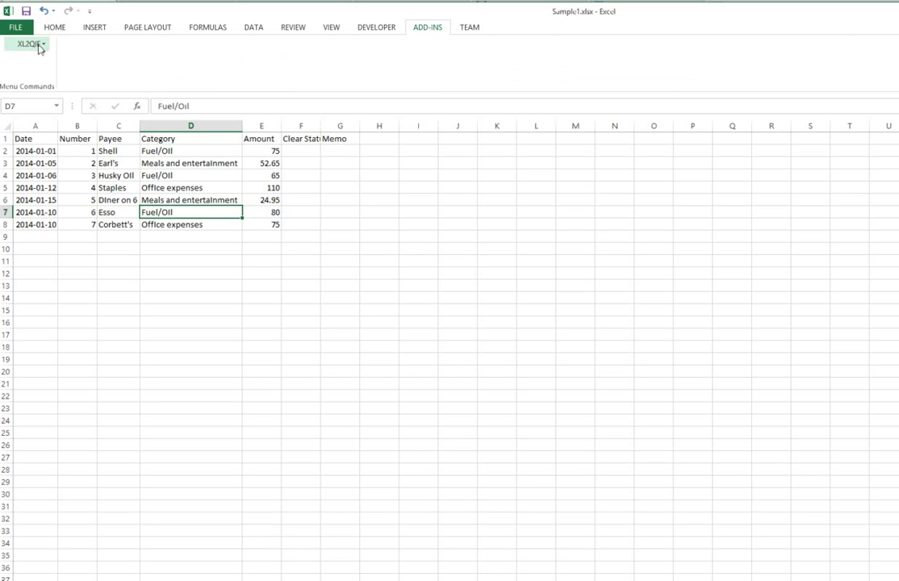
left_click(30, 44)
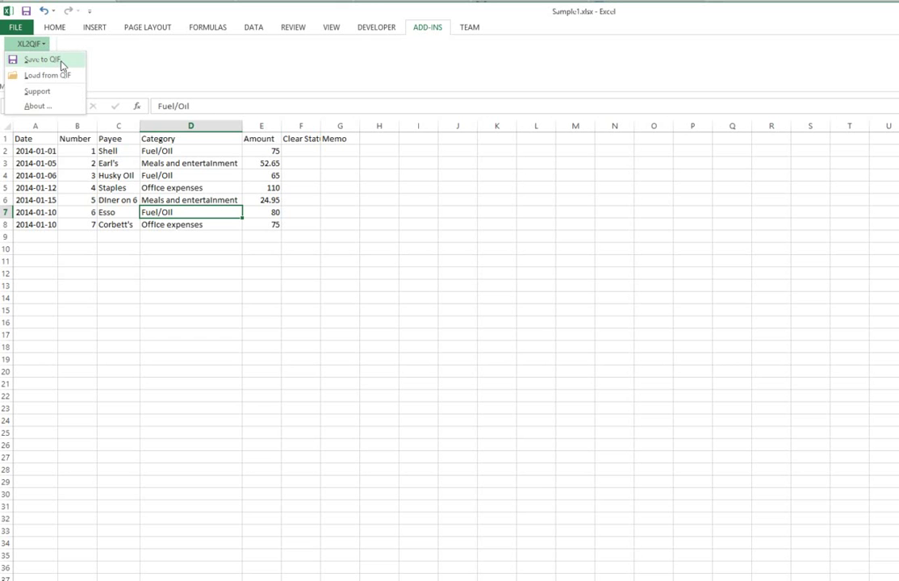
left_click(61, 63)
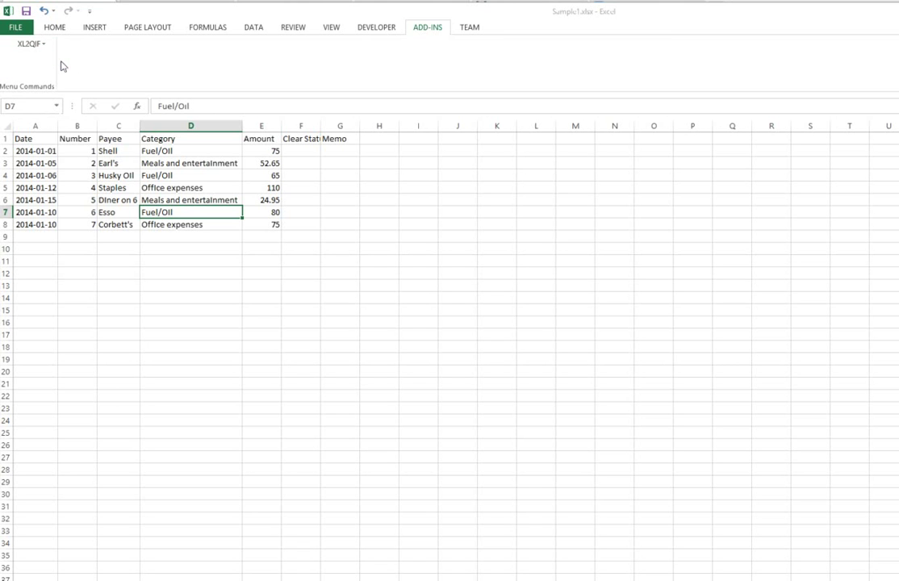
left_click_drag(306, 246, 534, 171)
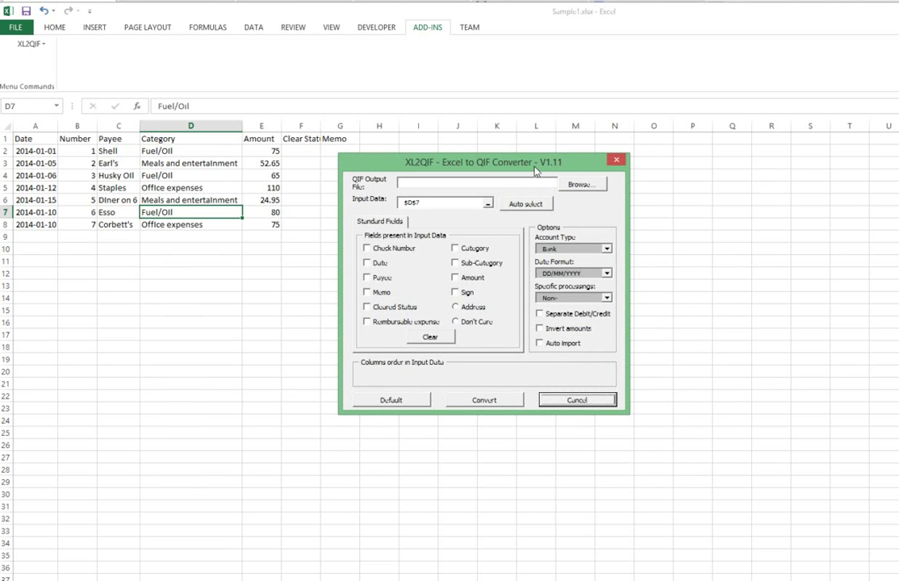
Set the QIF output file to Sample1 in the Quicken Data folder, dropping the .xlsx extension.
left_click(578, 186)
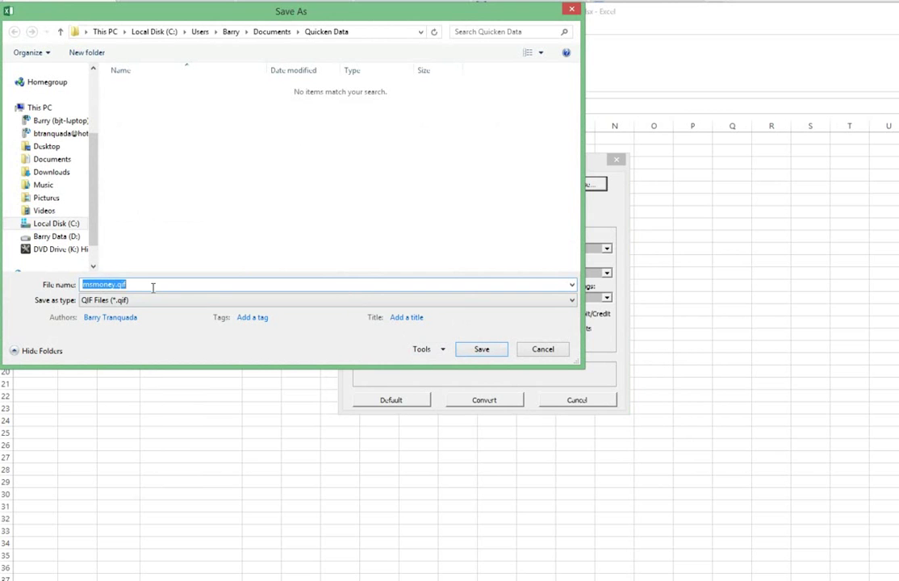
type("samp")
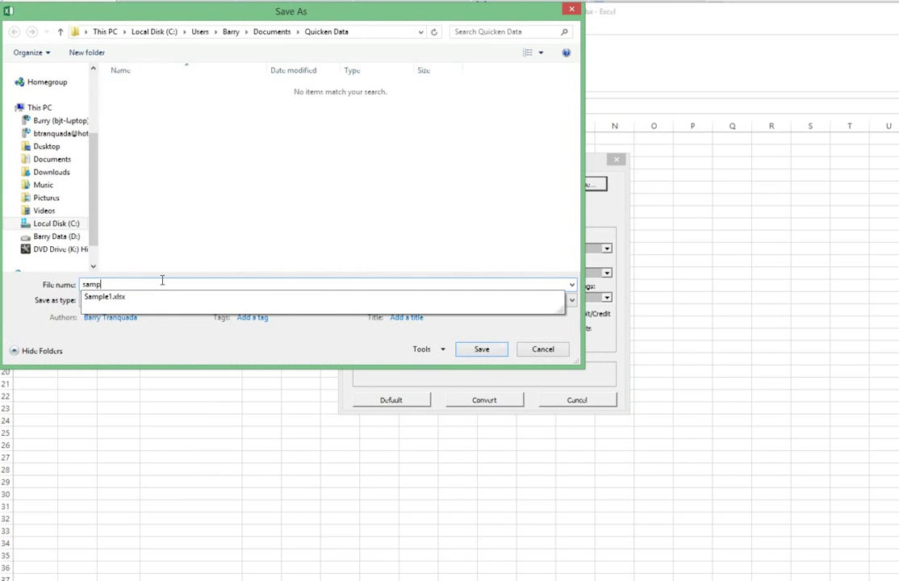
type("le1")
left_click(131, 305)
left_click(145, 285)
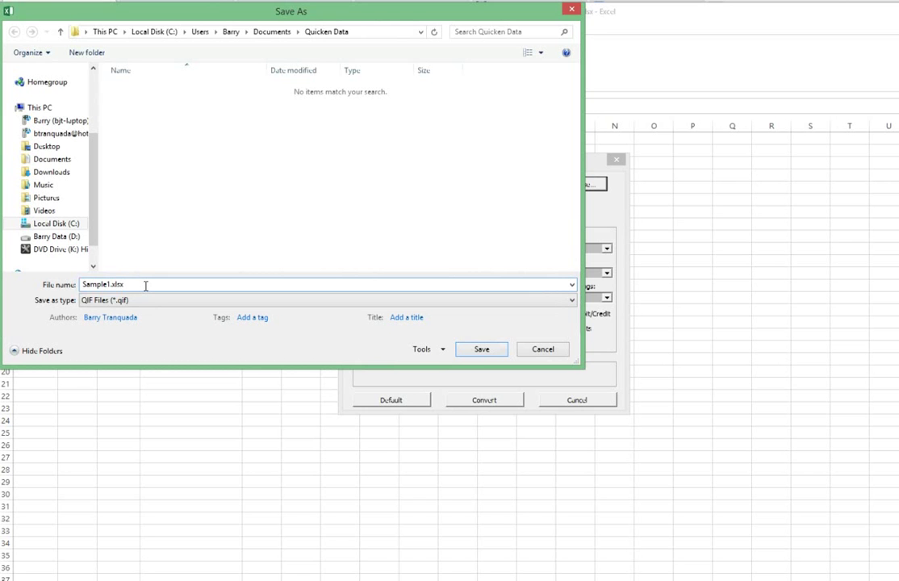
key("BackSpace")
key("BackSpace")
key("BackSpace")
key("BackSpace")
key("BackSpace")
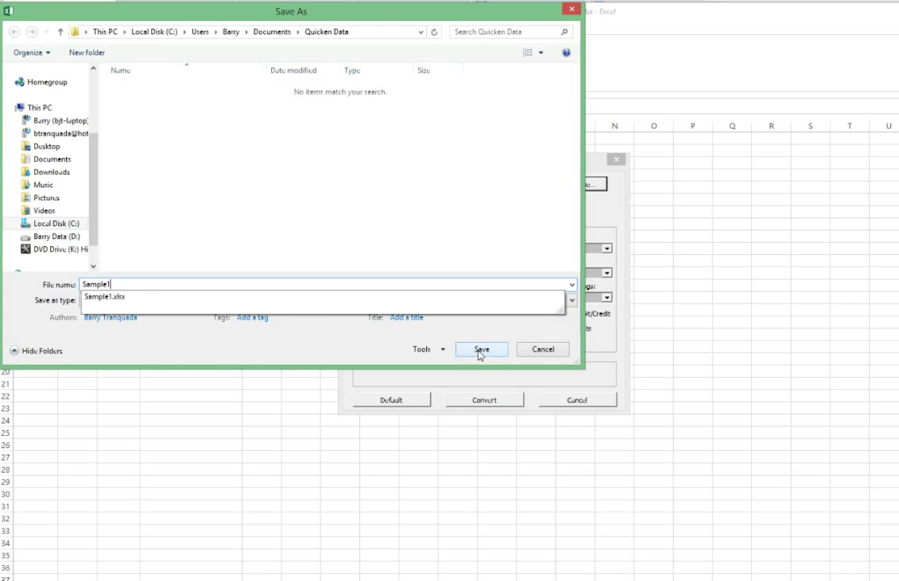
left_click(481, 353)
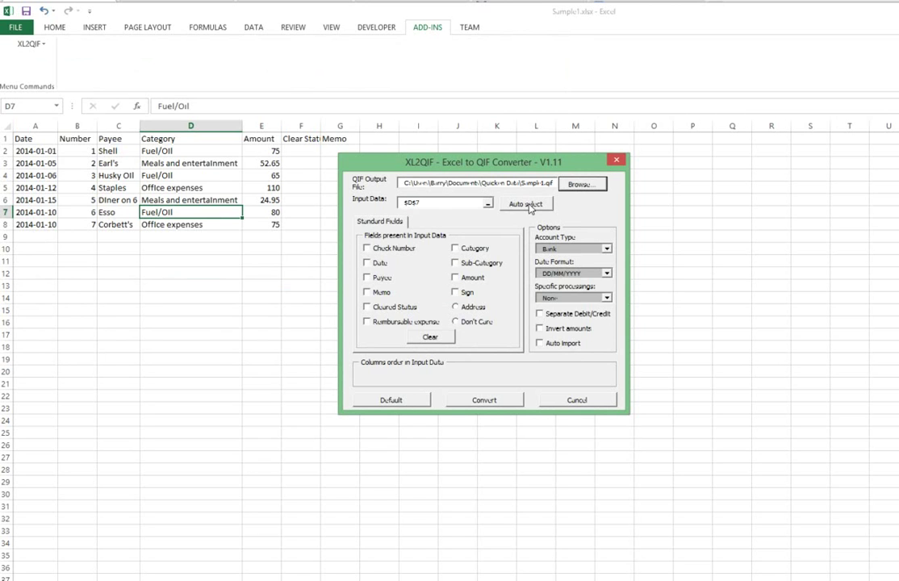
Auto-select the input range $A$2:$G$8 and shift the converter dialog further right.
left_click(526, 204)
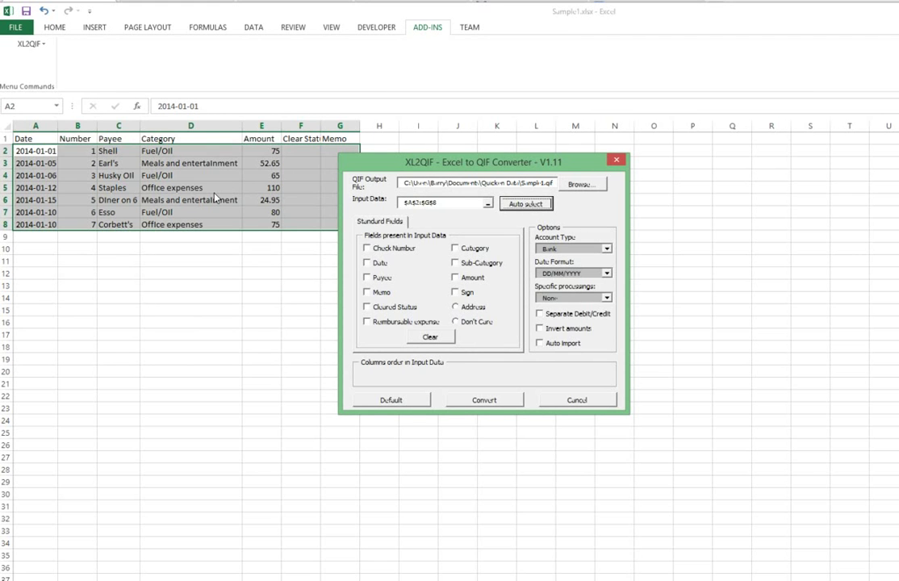
left_click_drag(459, 161, 500, 156)
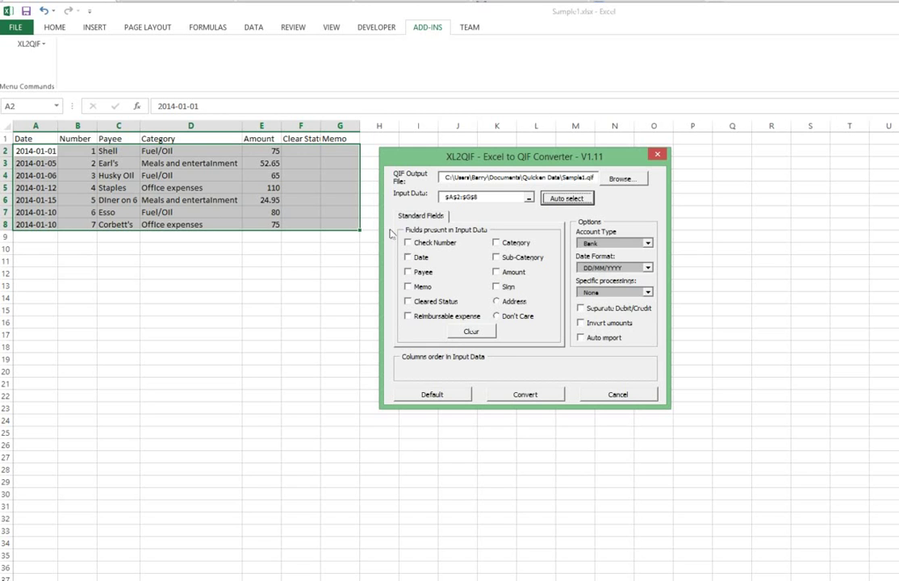
Clear the input fields and re-tick Date, Check Number, Payee, Category, Amount in that order.
left_click(410, 258)
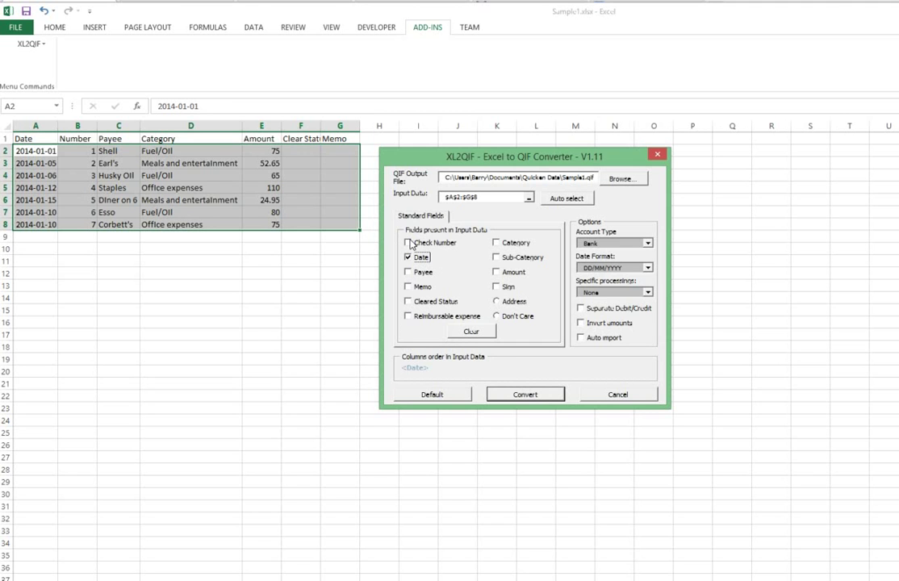
left_click(409, 243)
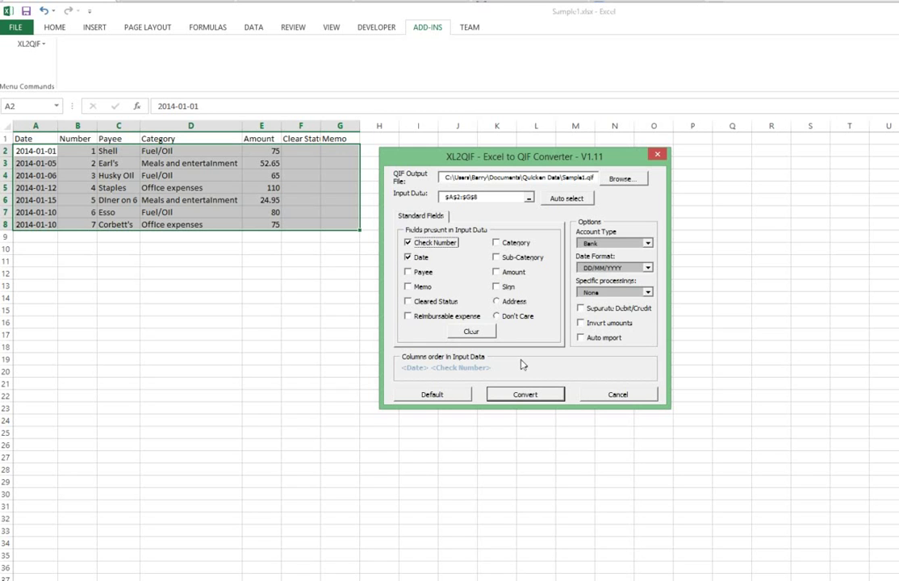
left_click(488, 334)
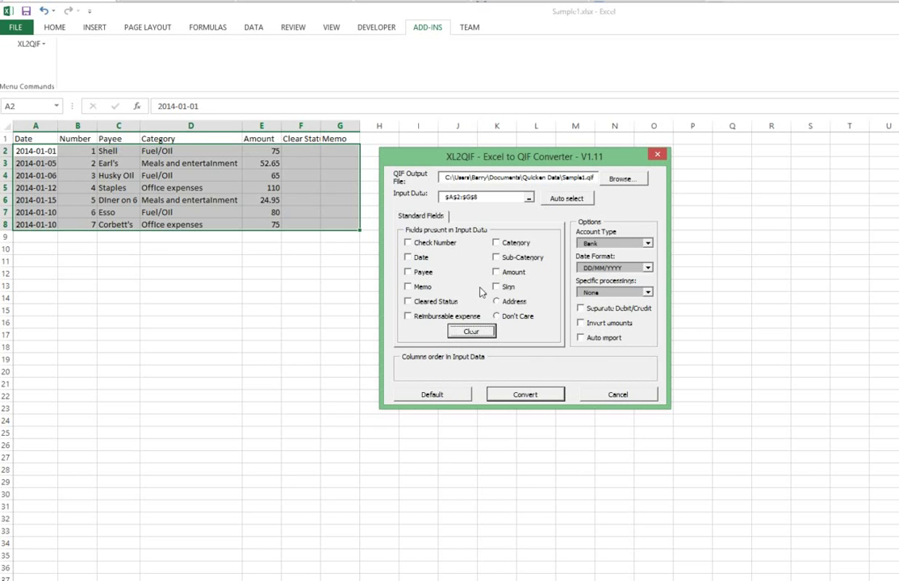
left_click(409, 259)
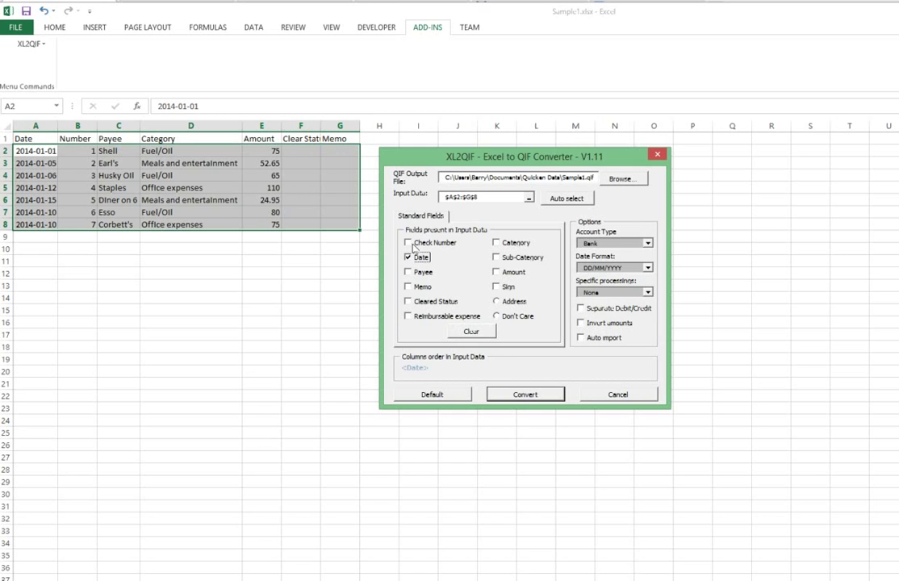
left_click(409, 243)
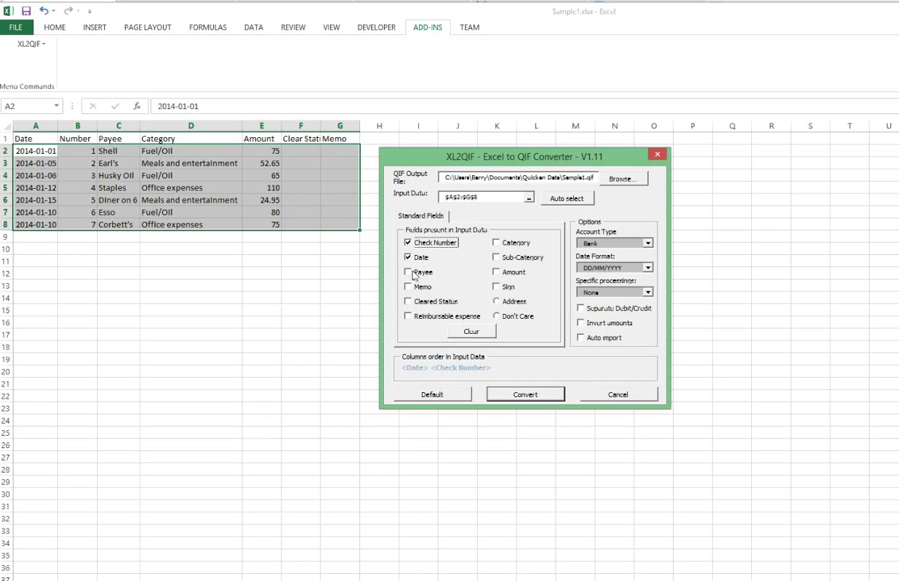
left_click(408, 273)
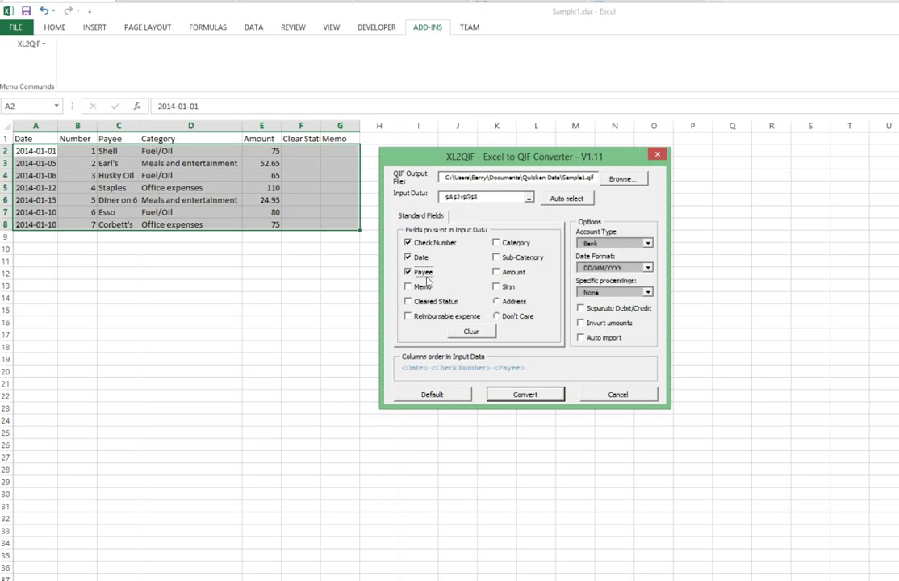
left_click(497, 243)
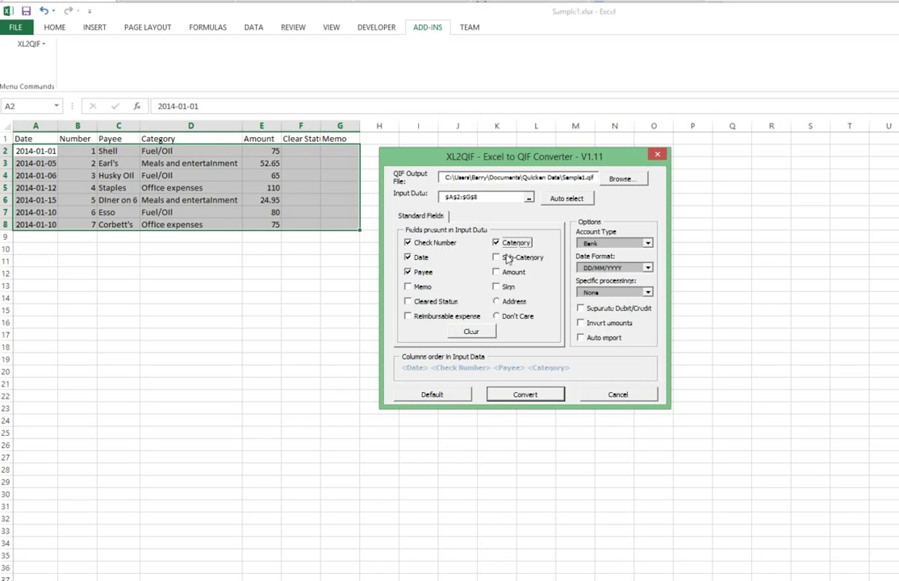
left_click(497, 273)
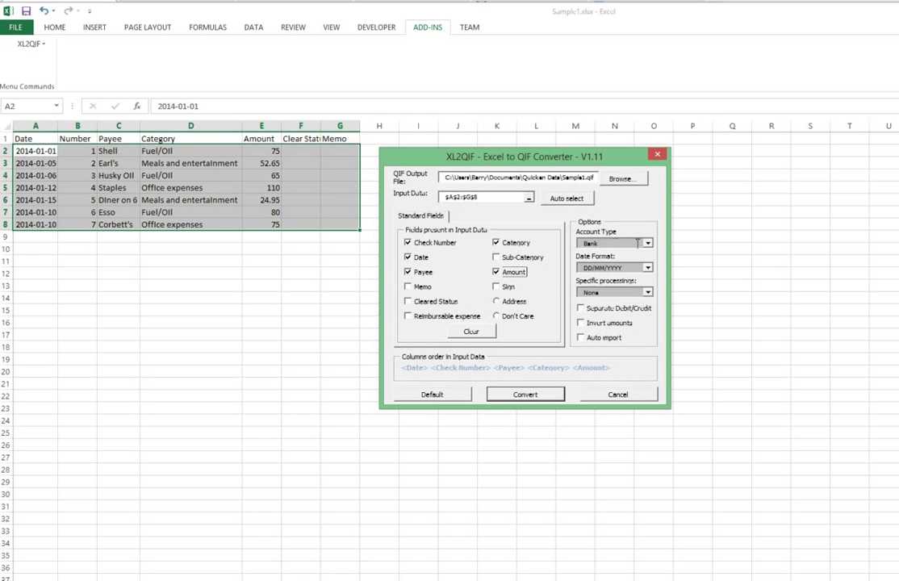
left_click(648, 244)
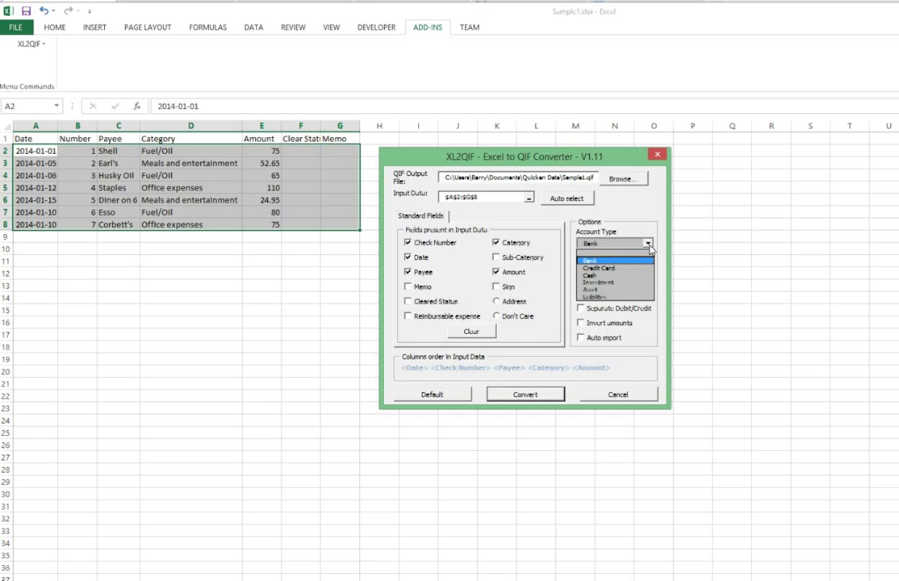
left_click(622, 245)
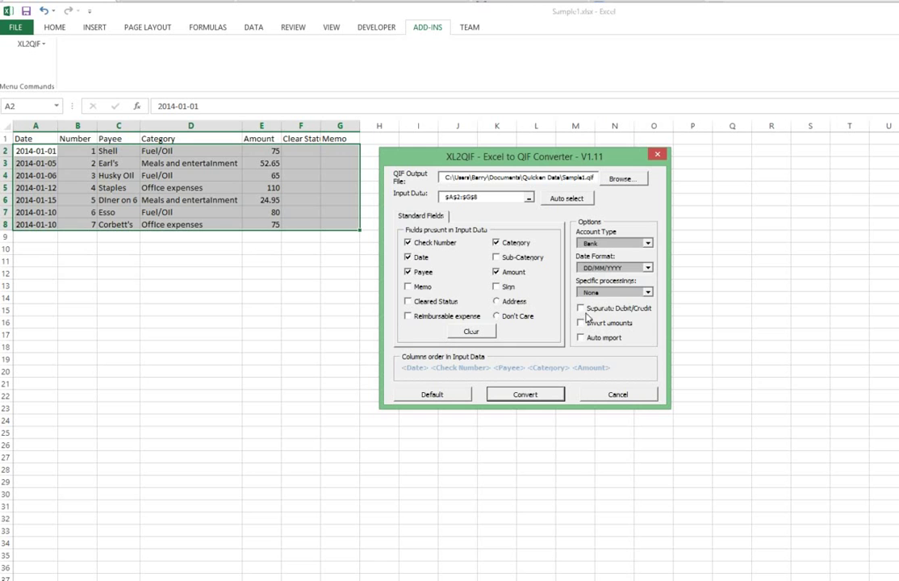
Choose the YYYYMMDD date format and keep specific processing at None.
left_click(648, 268)
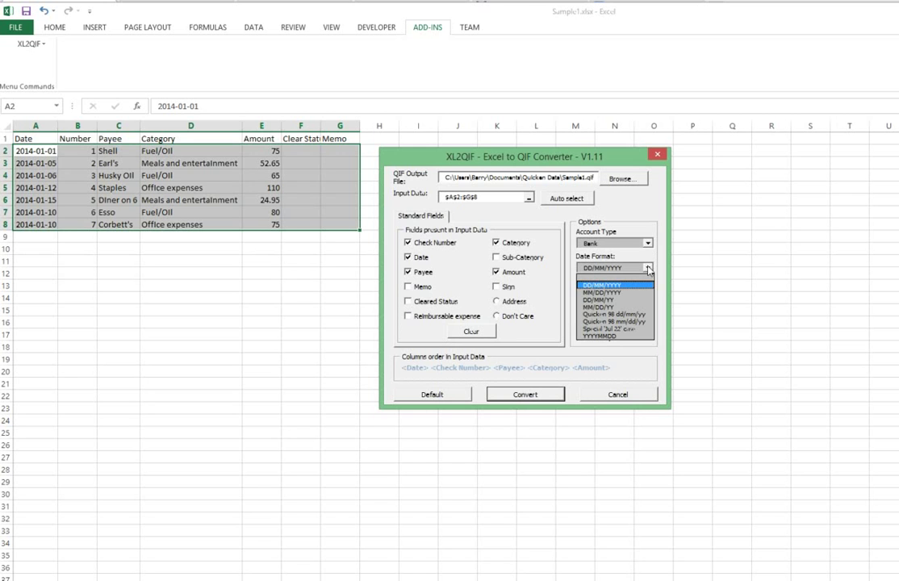
left_click(624, 337)
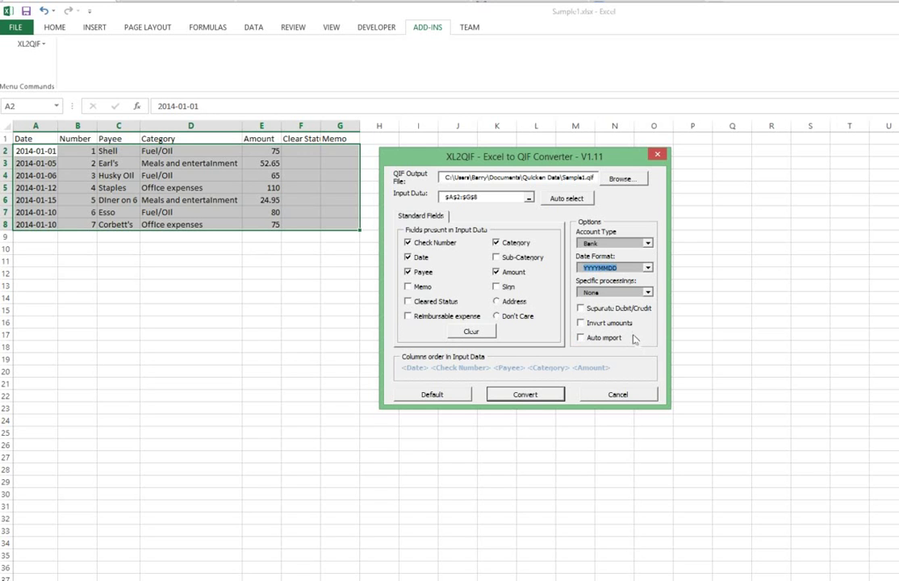
left_click(648, 293)
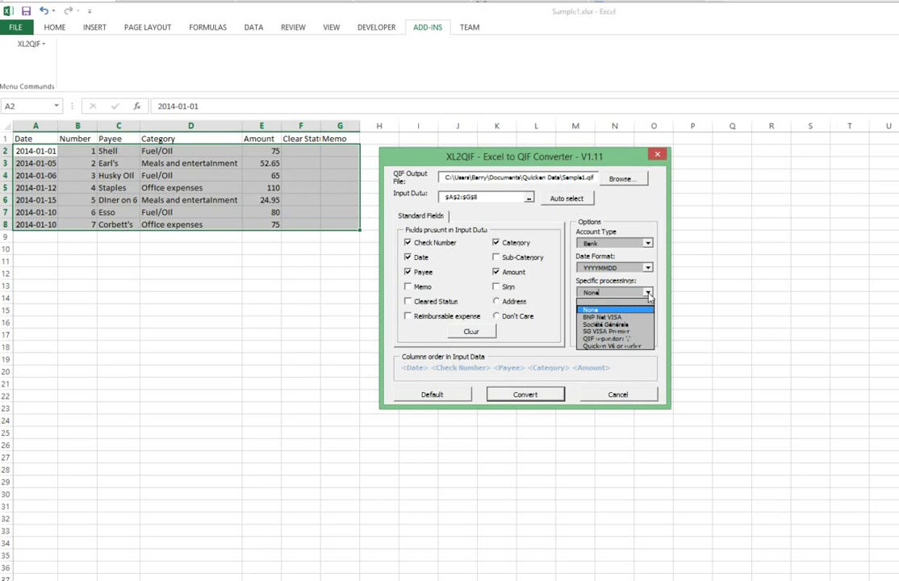
left_click(648, 295)
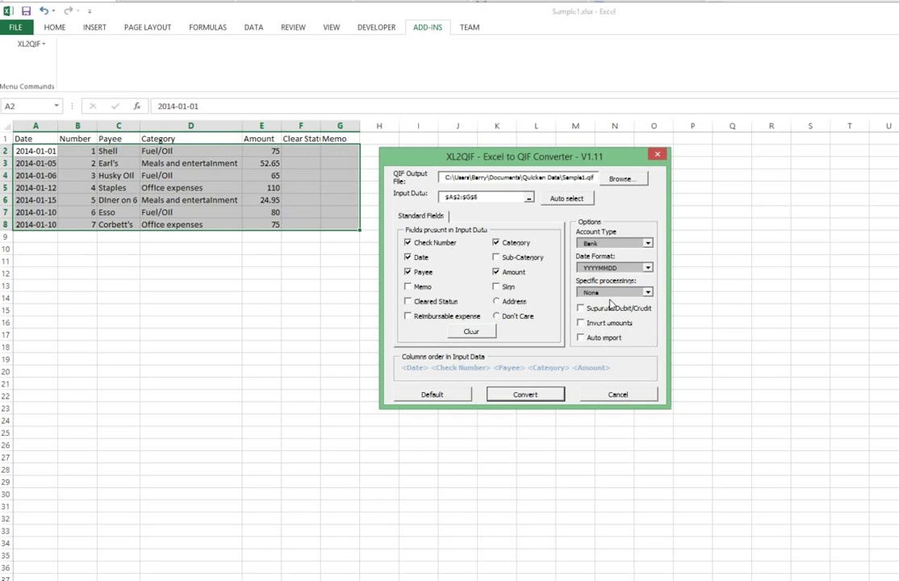
Turn on the Invert amounts option.
left_click(581, 323)
Run the conversion and dismiss the resulting invalid Date column error.
left_click(546, 396)
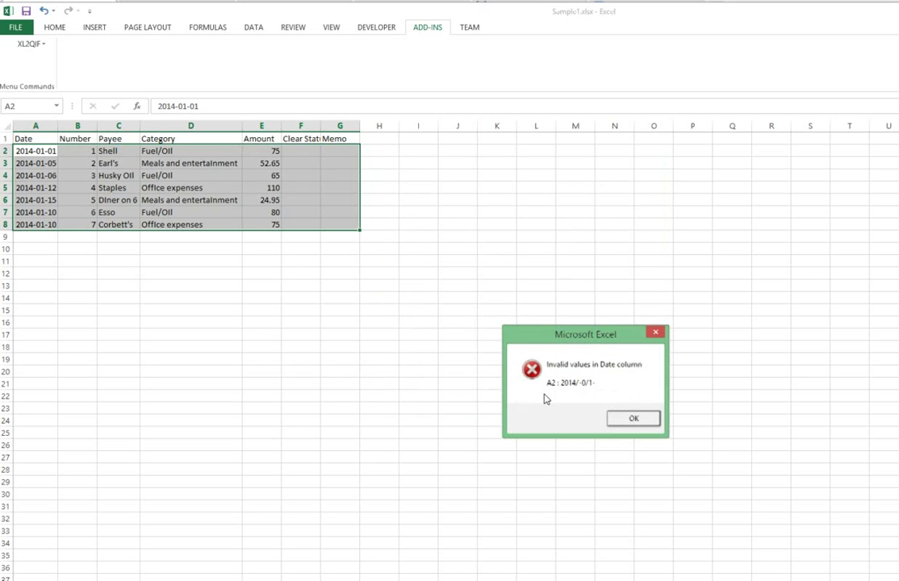
left_click(635, 420)
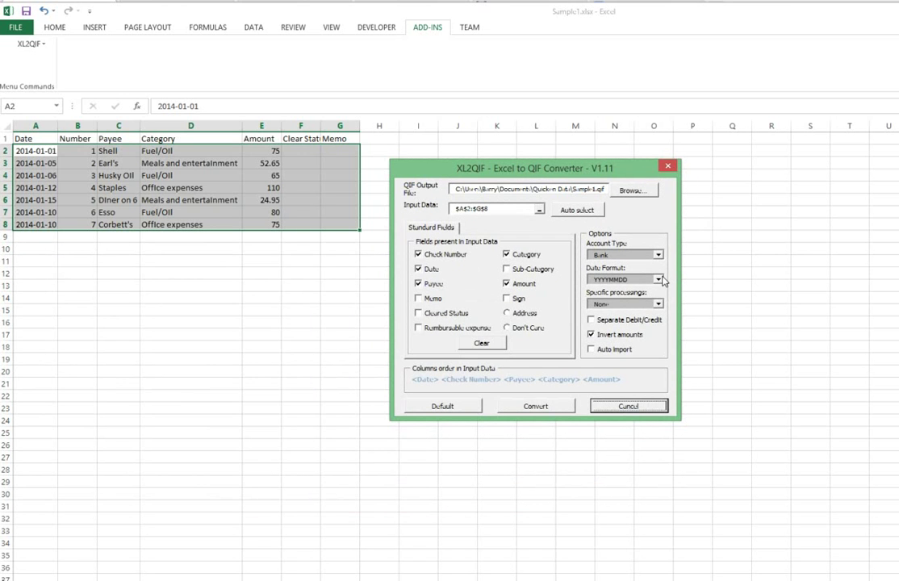
Reopen the Date Format list, leaving YYYYMMDD selected.
left_click(659, 279)
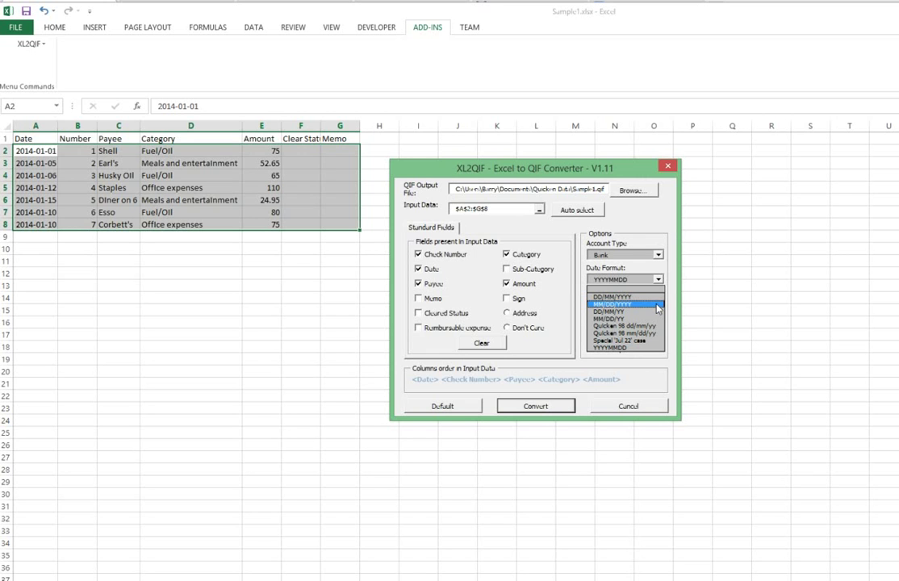
left_click(659, 280)
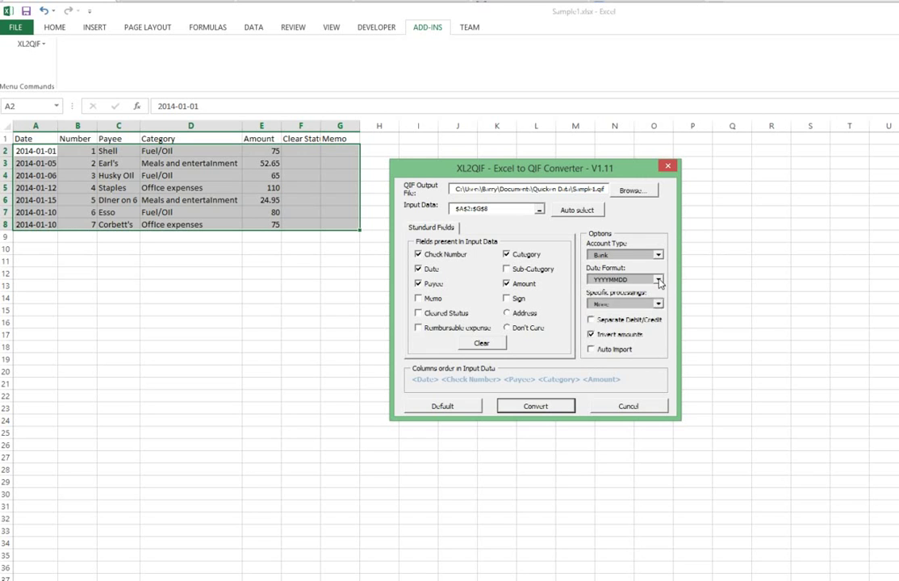
left_click(659, 280)
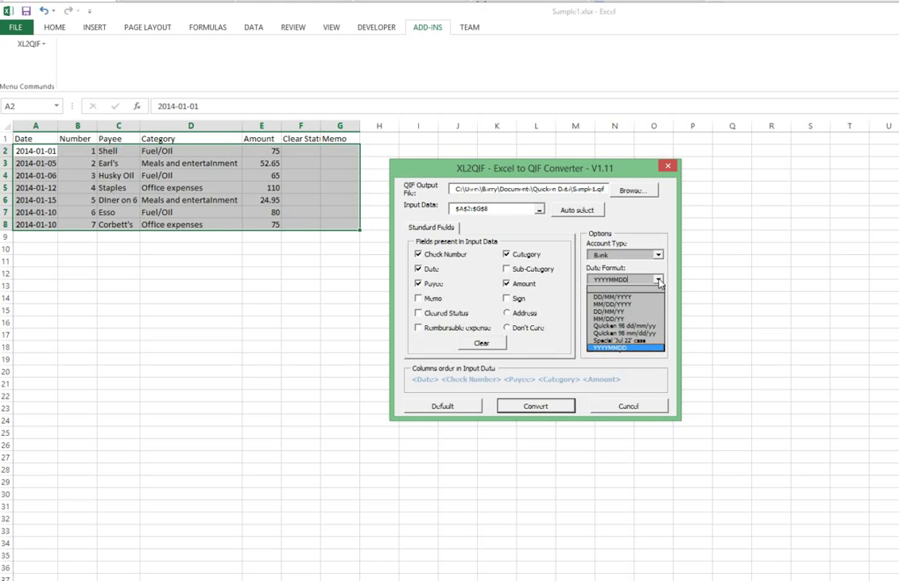